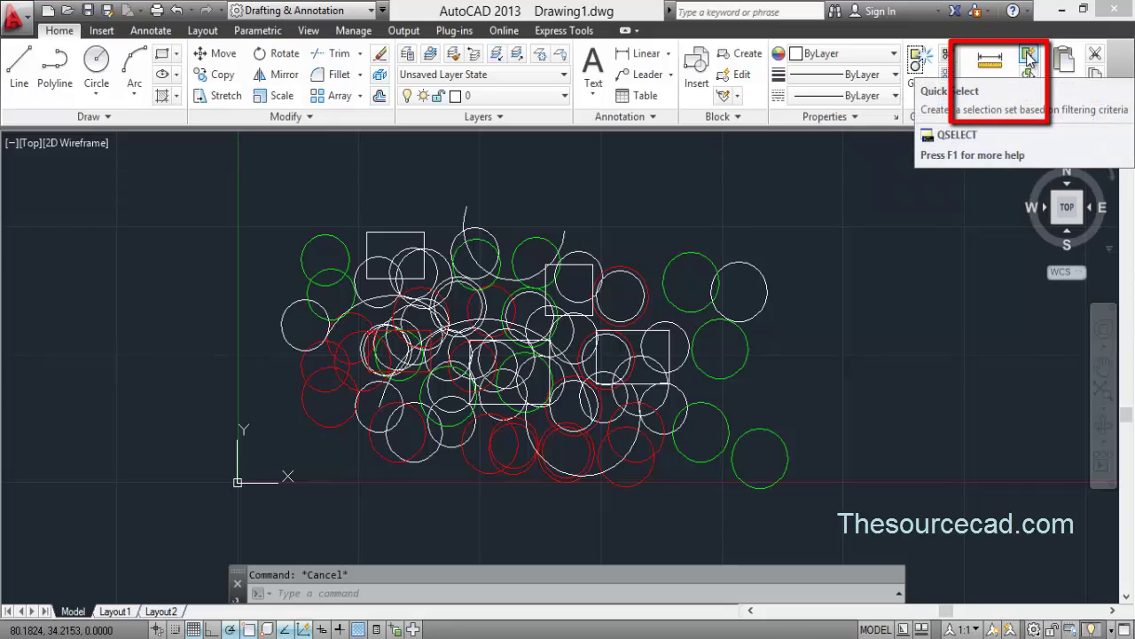
# - In Quick Select, set the object type filter to Circle
pyautogui.click(1029, 55)
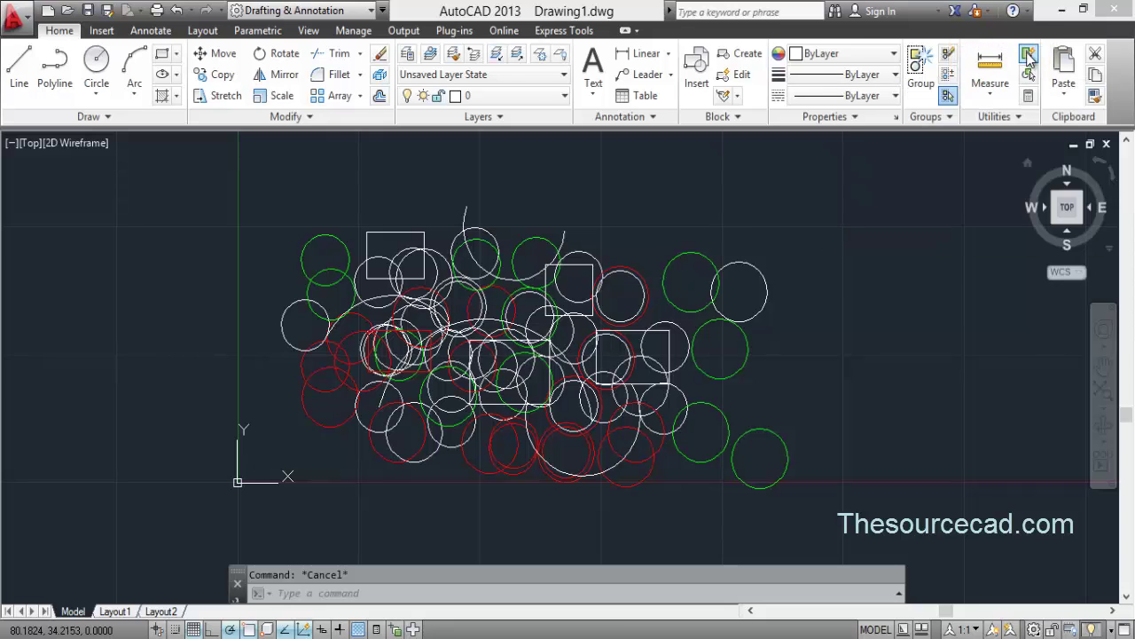
pyautogui.moveTo(723, 49); pyautogui.dragTo(865, 85)
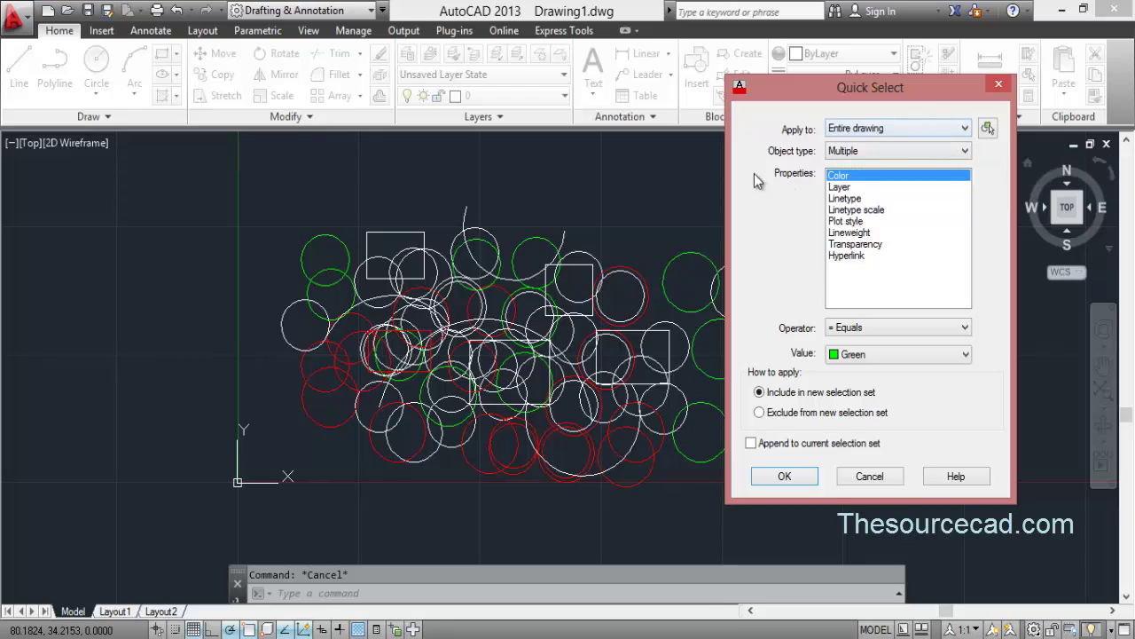
pyautogui.click(870, 151)
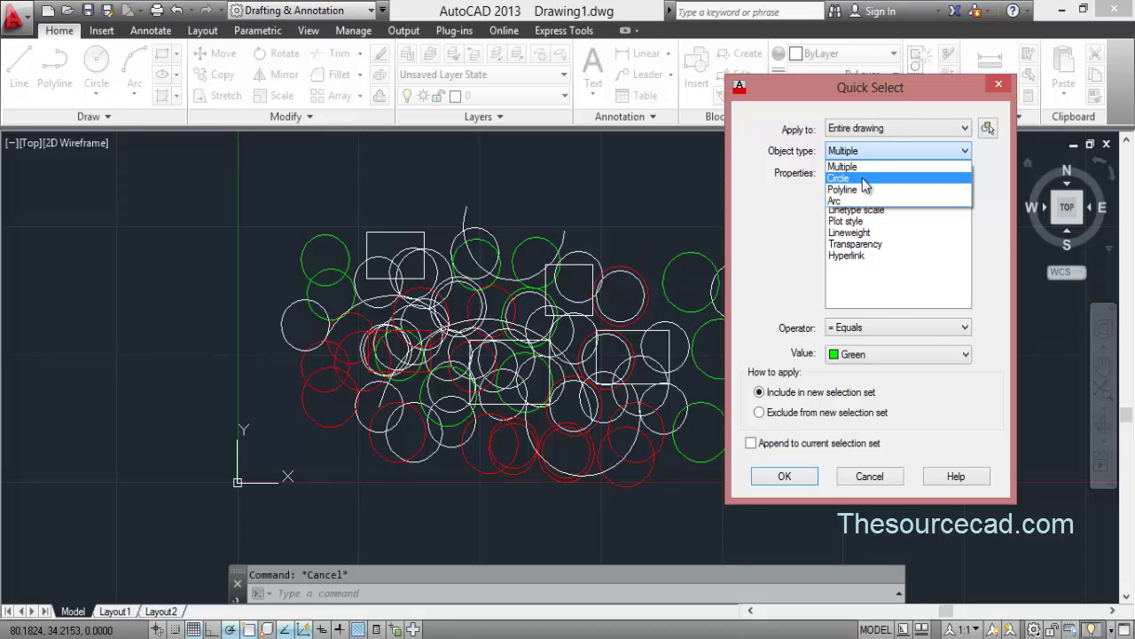
pyautogui.click(863, 179)
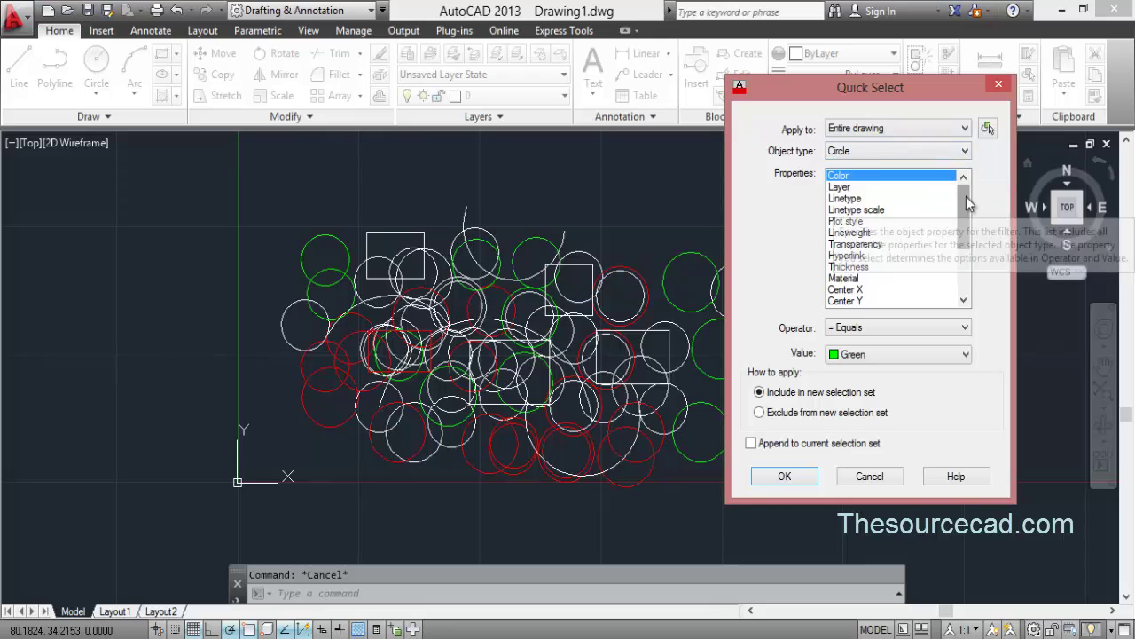
pyautogui.moveTo(966, 199); pyautogui.dragTo(967, 255)
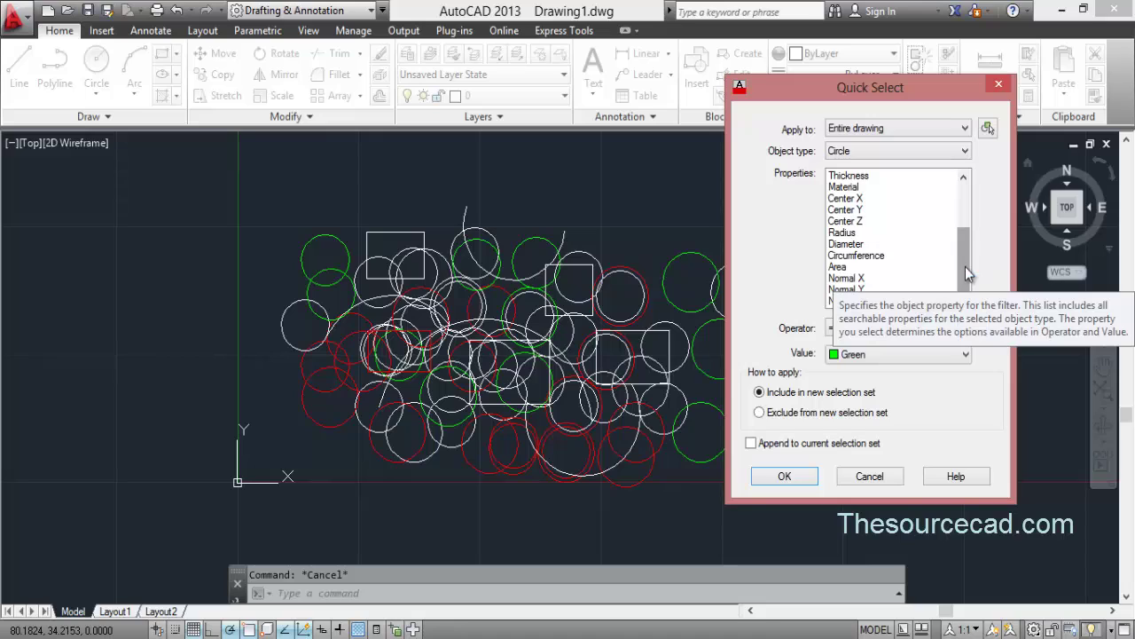
# - Filter circles by Radius Equals 2.5 and apply to select them
pyautogui.click(850, 236)
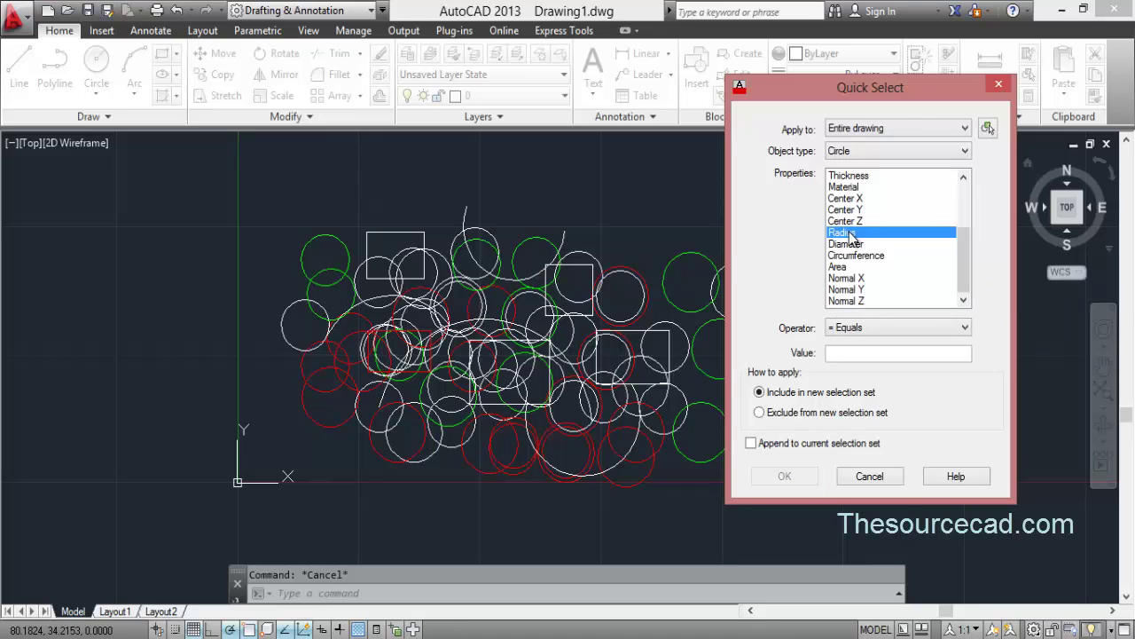
pyautogui.click(881, 328)
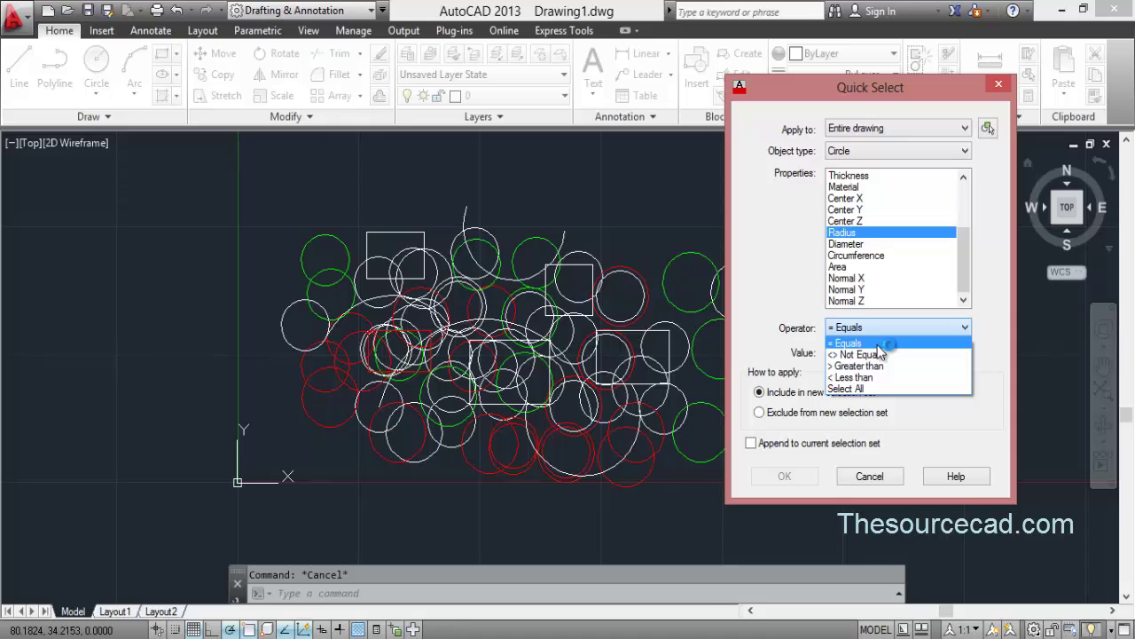
pyautogui.click(877, 345)
pyautogui.click(856, 353)
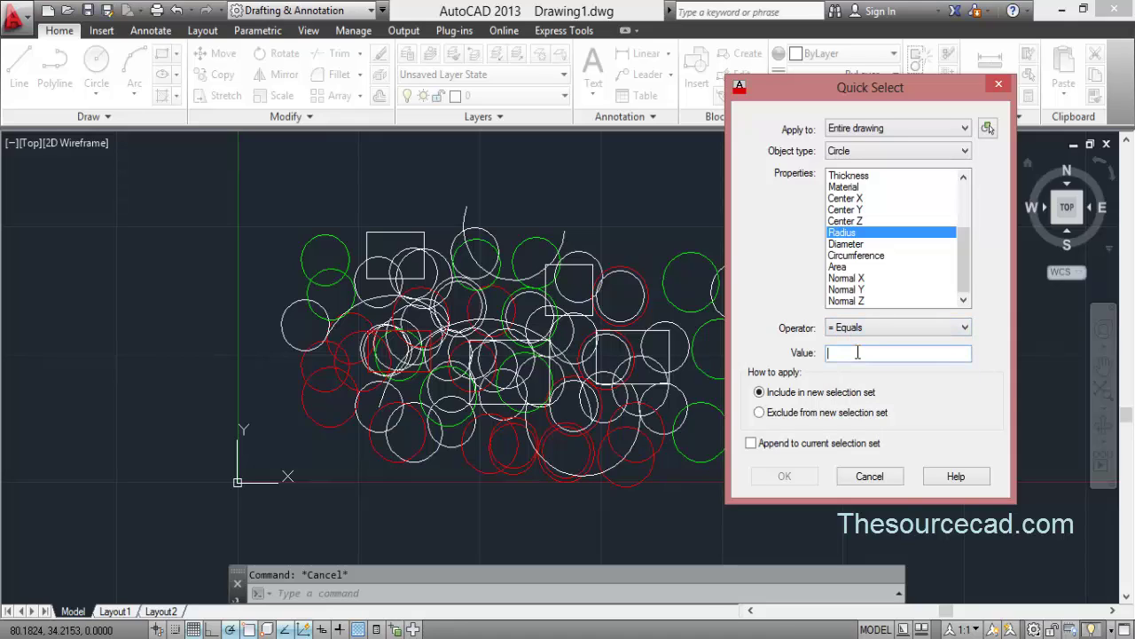
pyautogui.write('2.5')
pyautogui.click(784, 477)
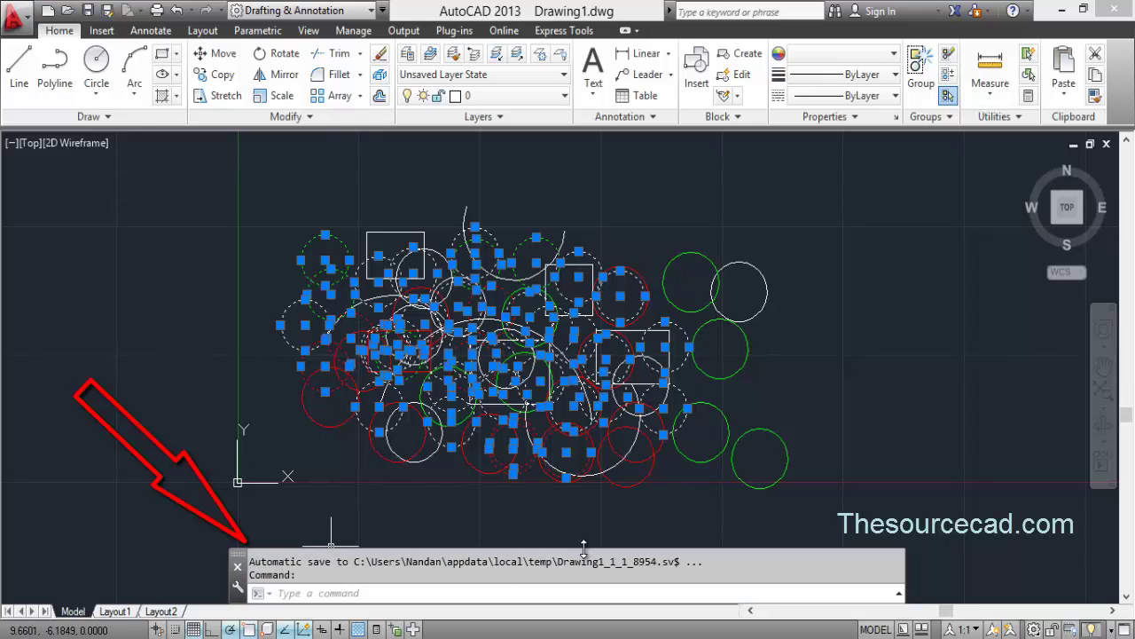
# - Deselect the circles and enlarge the command line to read '51 item(s) selected'
pyautogui.press('Escape')
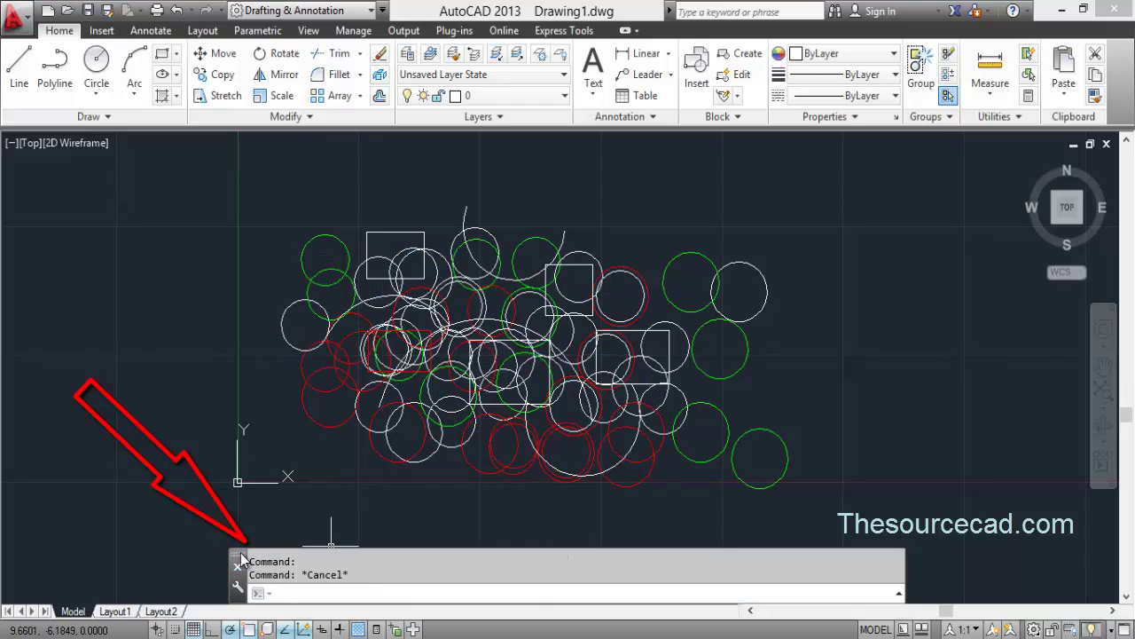
pyautogui.moveTo(241, 550)
pyautogui.mouseDown()
pyautogui.moveTo(243, 498)
pyautogui.moveTo(244, 518)
pyautogui.mouseUp()
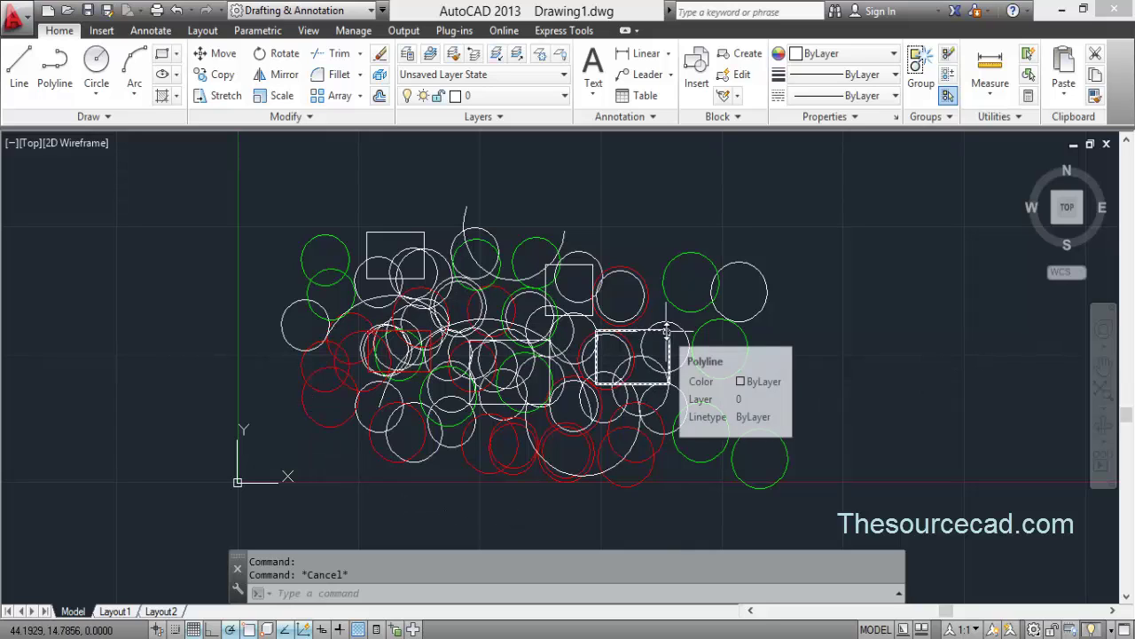
# - Quick Select Circle objects with Color equal to Red, selecting 20 circles
pyautogui.click(1028, 76)
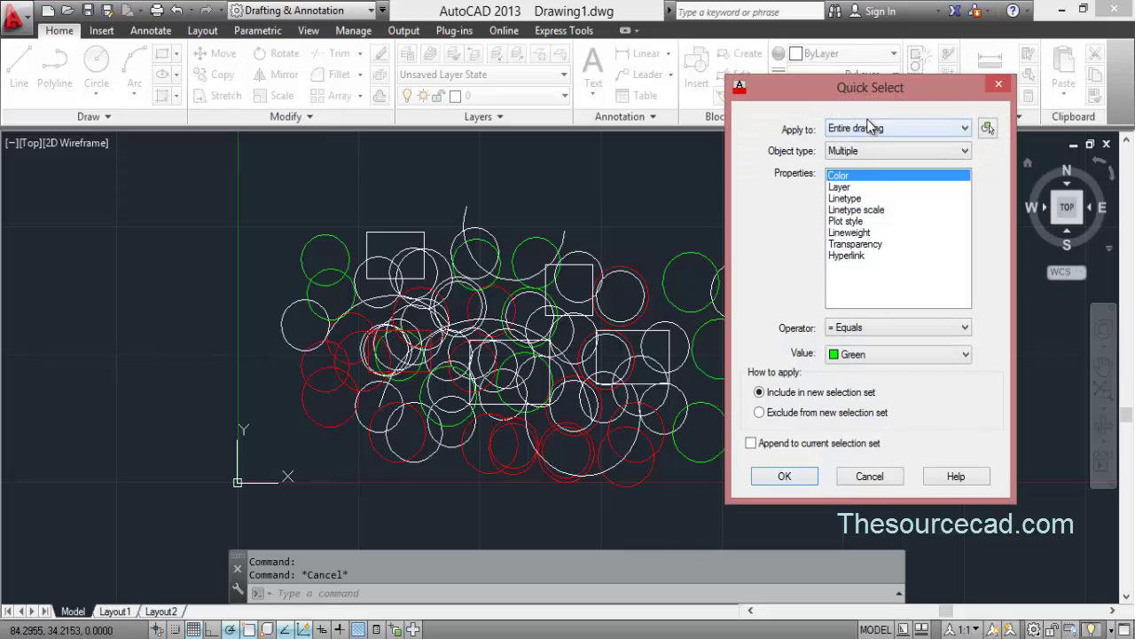
pyautogui.click(887, 151)
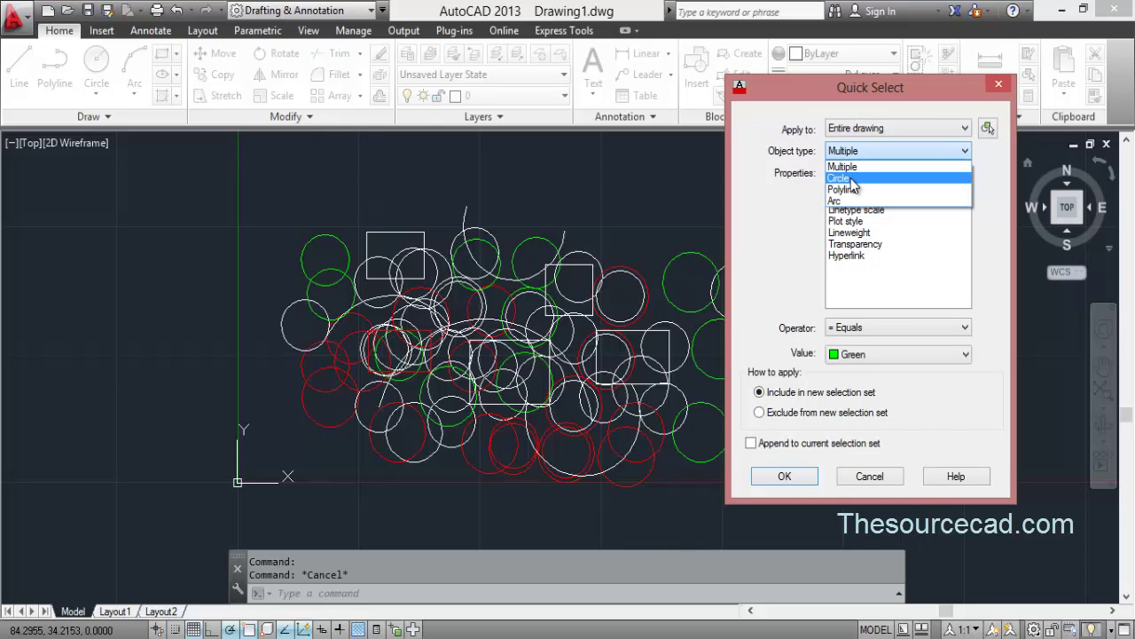
pyautogui.click(850, 180)
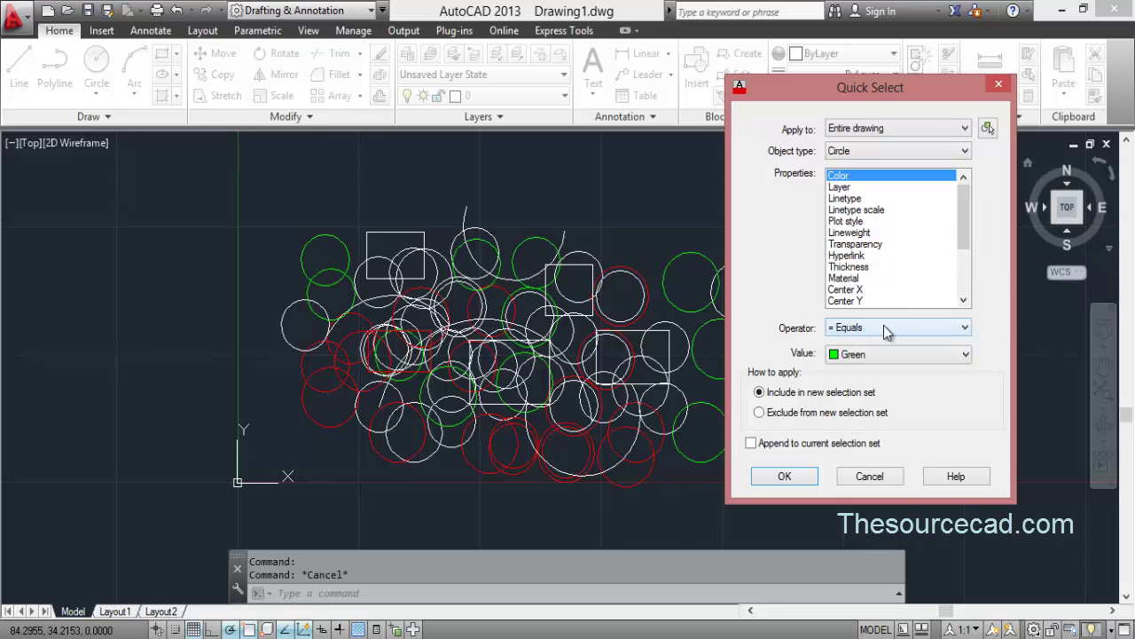
pyautogui.click(883, 355)
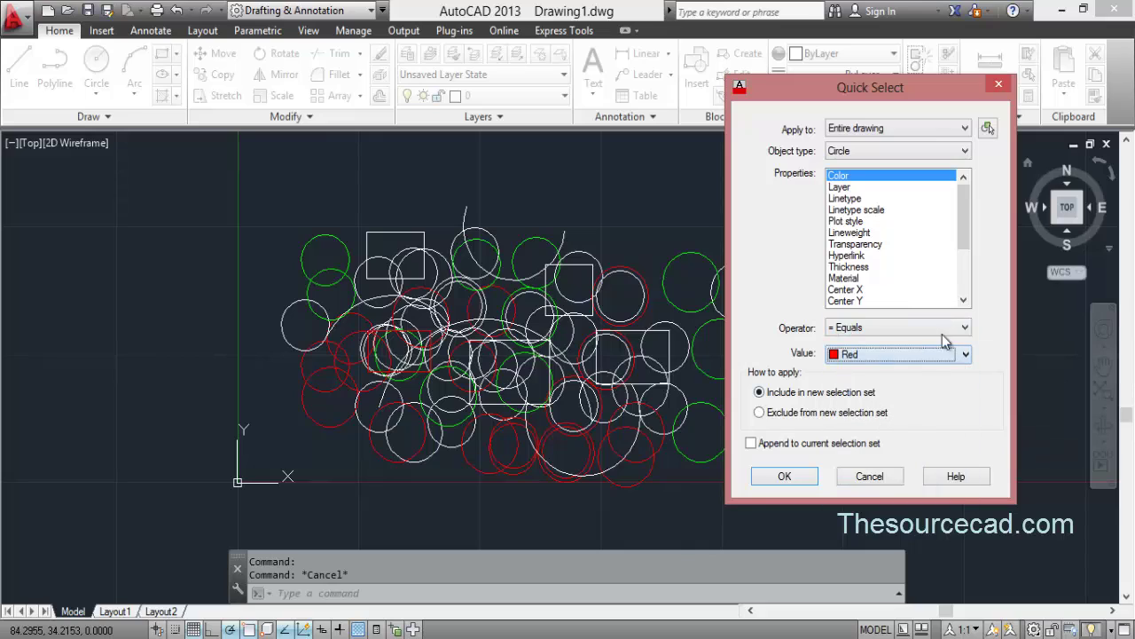
pyautogui.click(858, 401)
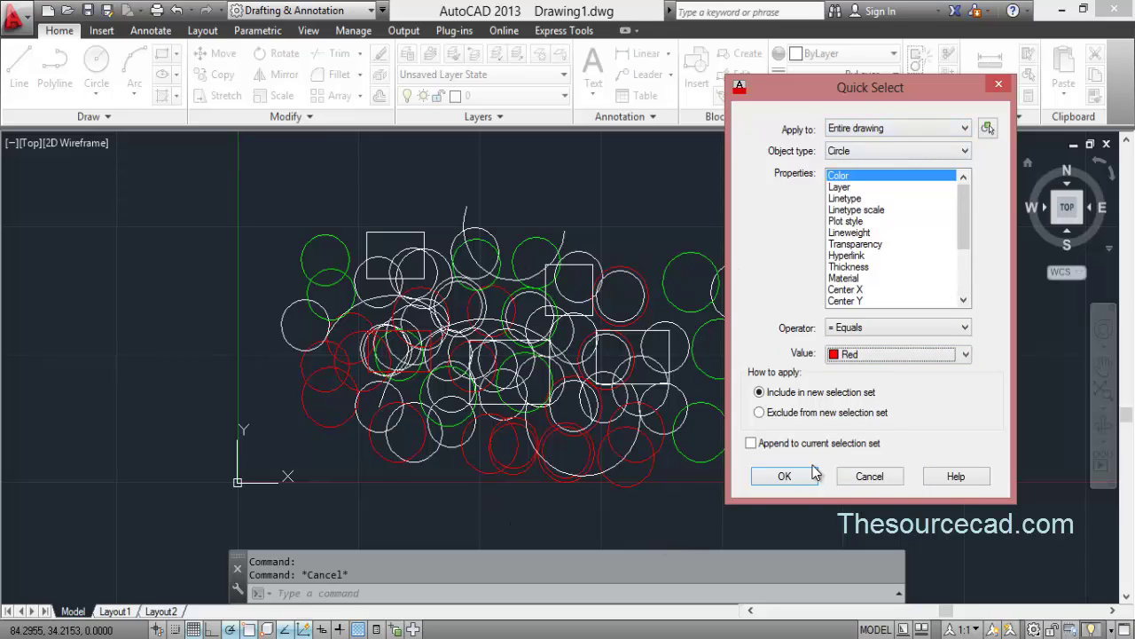
pyautogui.click(784, 476)
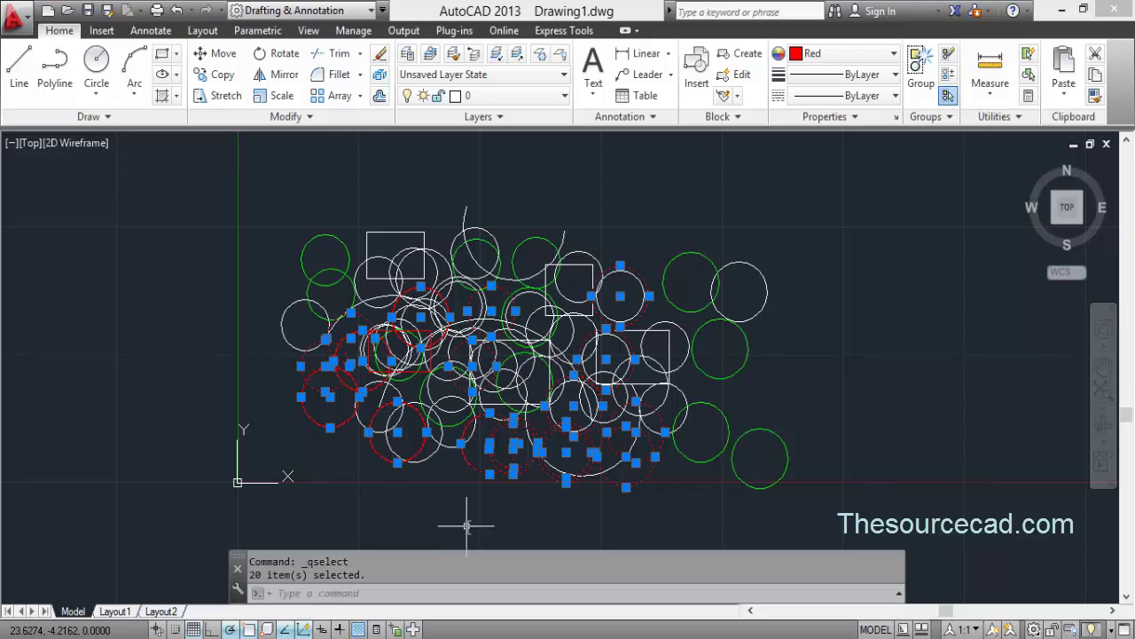
# - Cancel the selection of the 20 red circles with Esc
pyautogui.press('Escape')
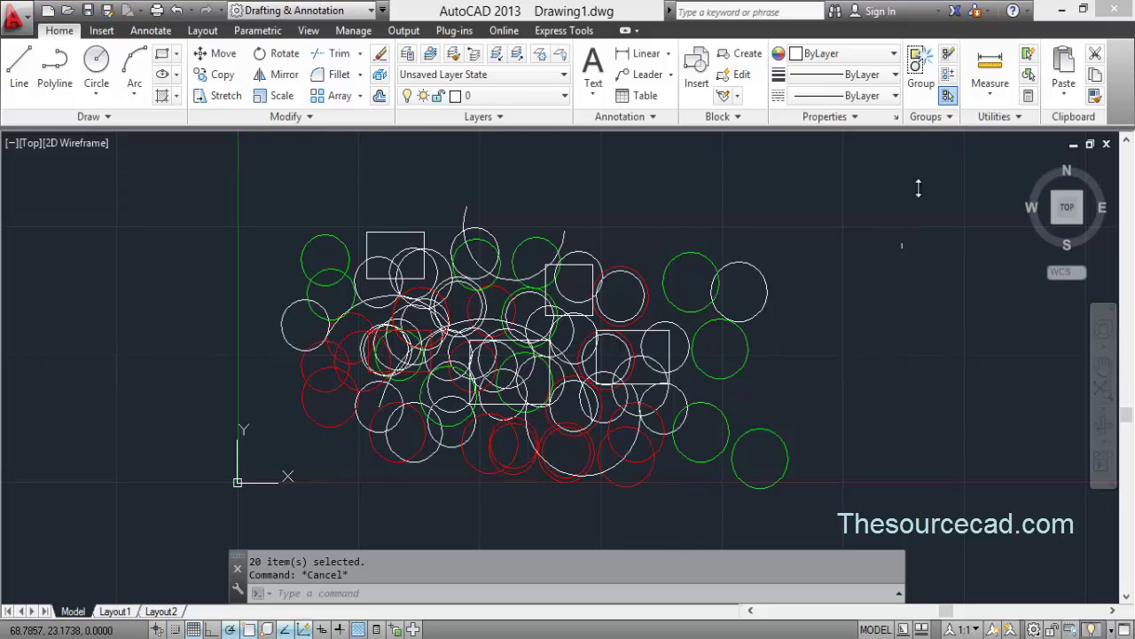
# - In Quick Select, set the object type filter to Arc
pyautogui.click(1028, 53)
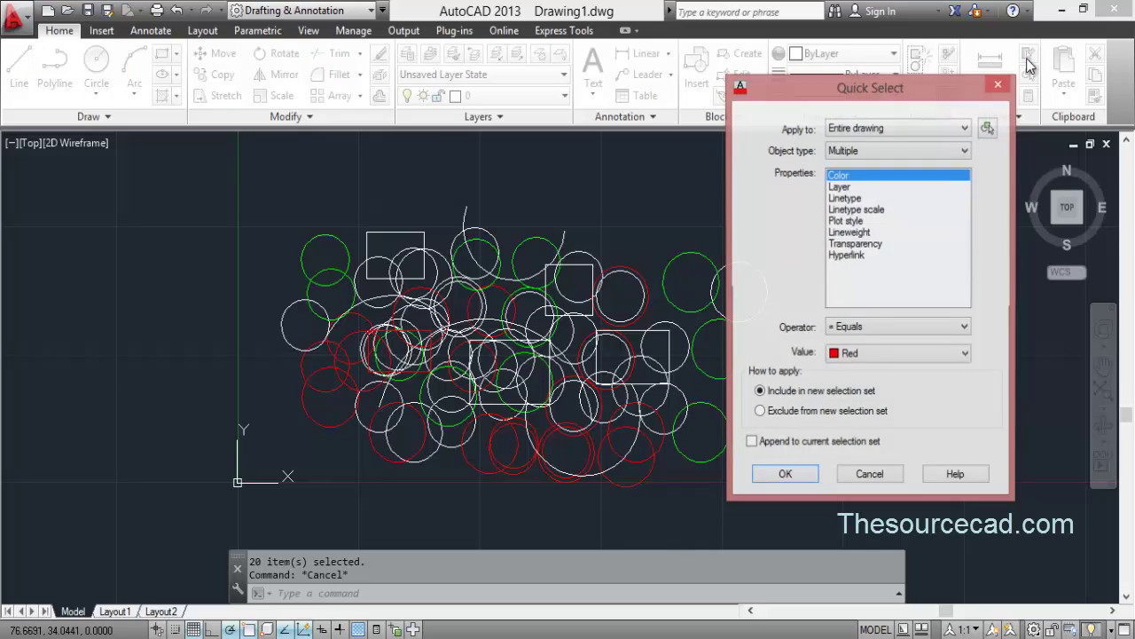
pyautogui.click(964, 151)
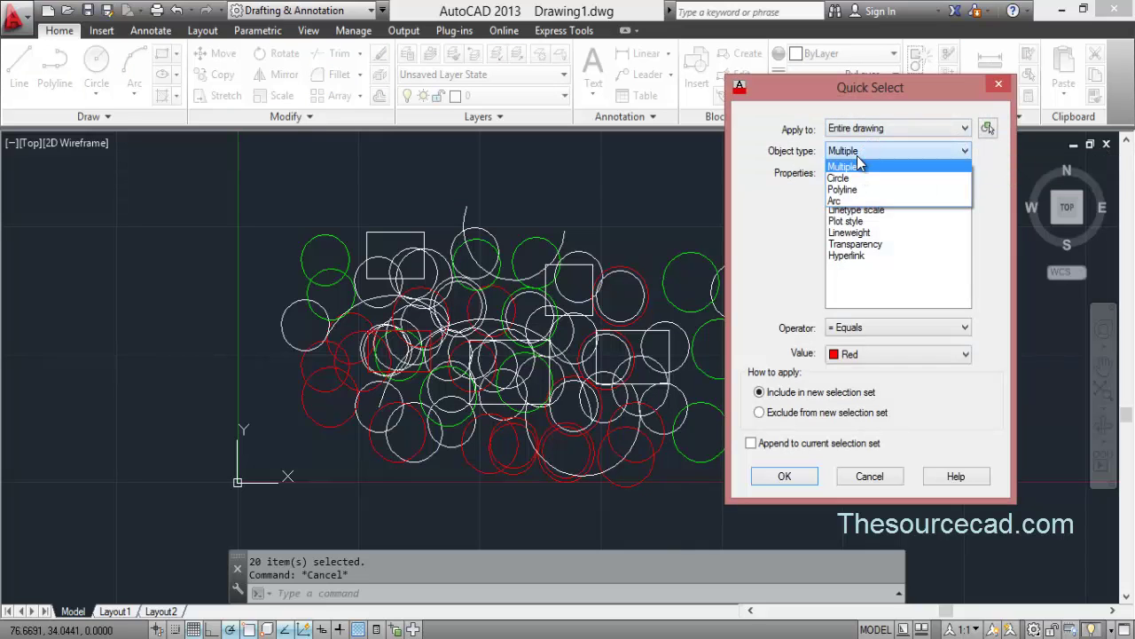
pyautogui.click(838, 202)
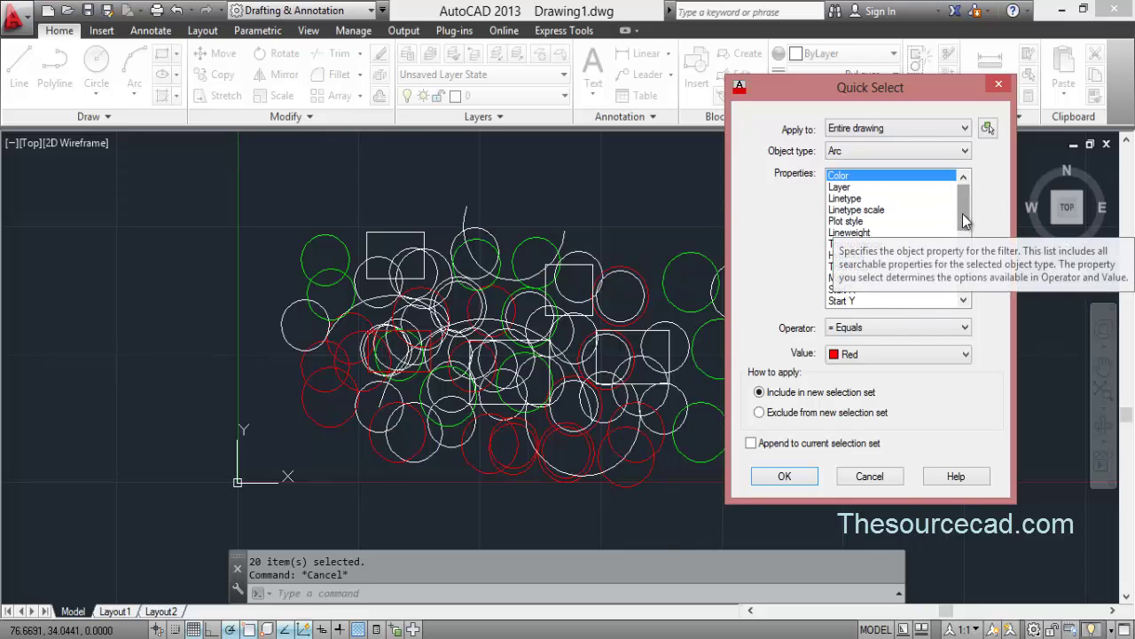
pyautogui.scroll(-3, 963, 211)
pyautogui.scroll(3, 968, 199)
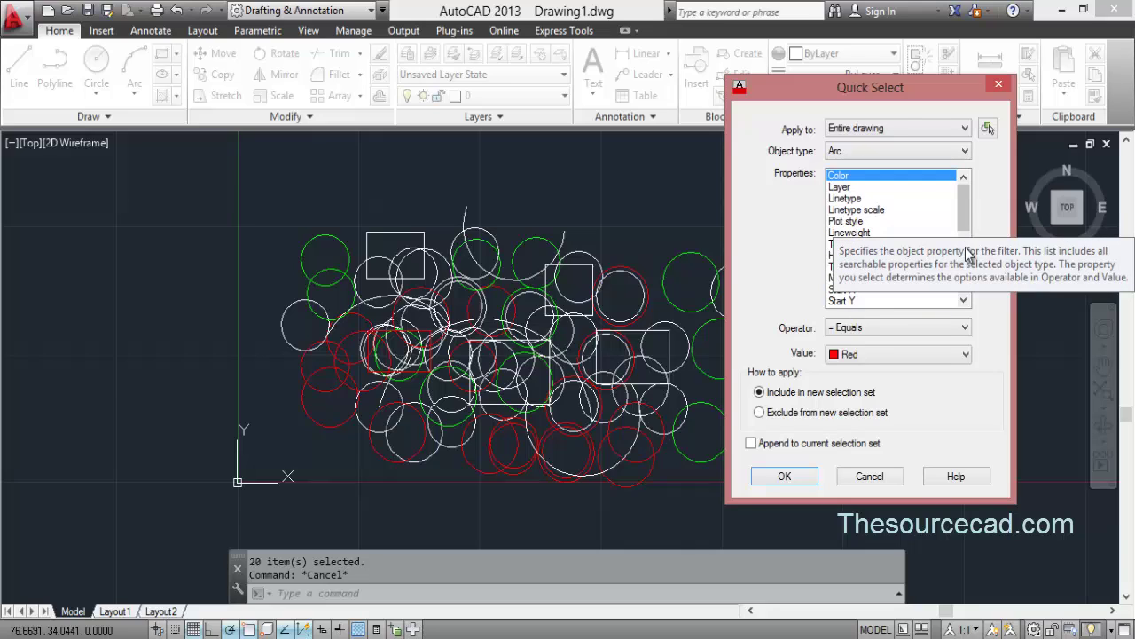
pyautogui.moveTo(967, 219); pyautogui.dragTo(967, 284)
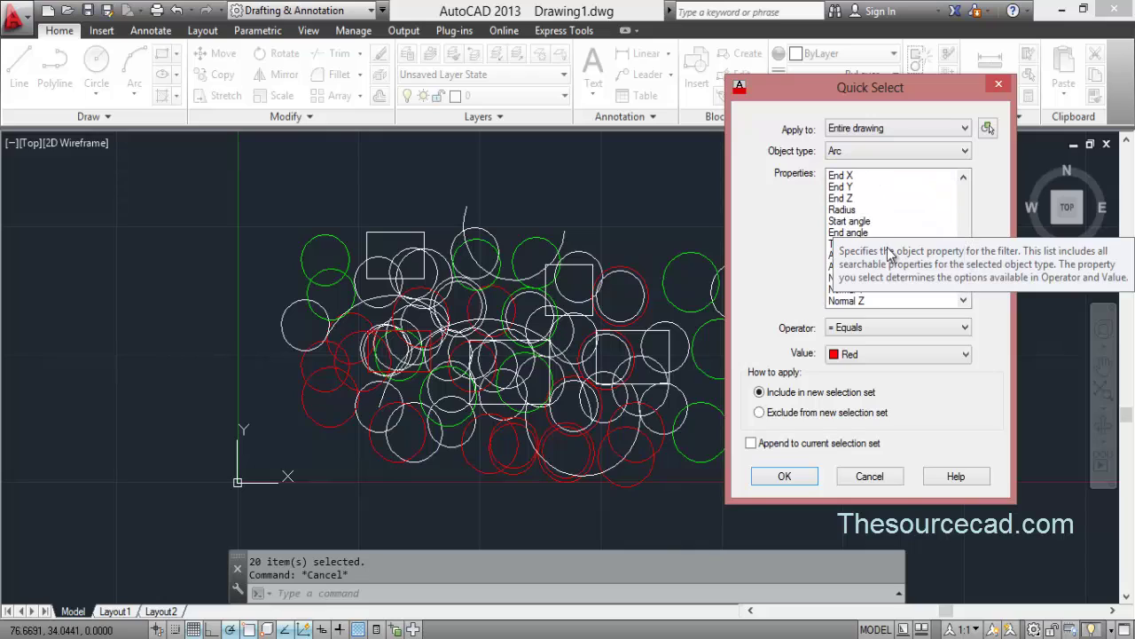
# - Filter arcs by Radius Greater than 0 and apply, selecting 4 arcs
pyautogui.click(843, 209)
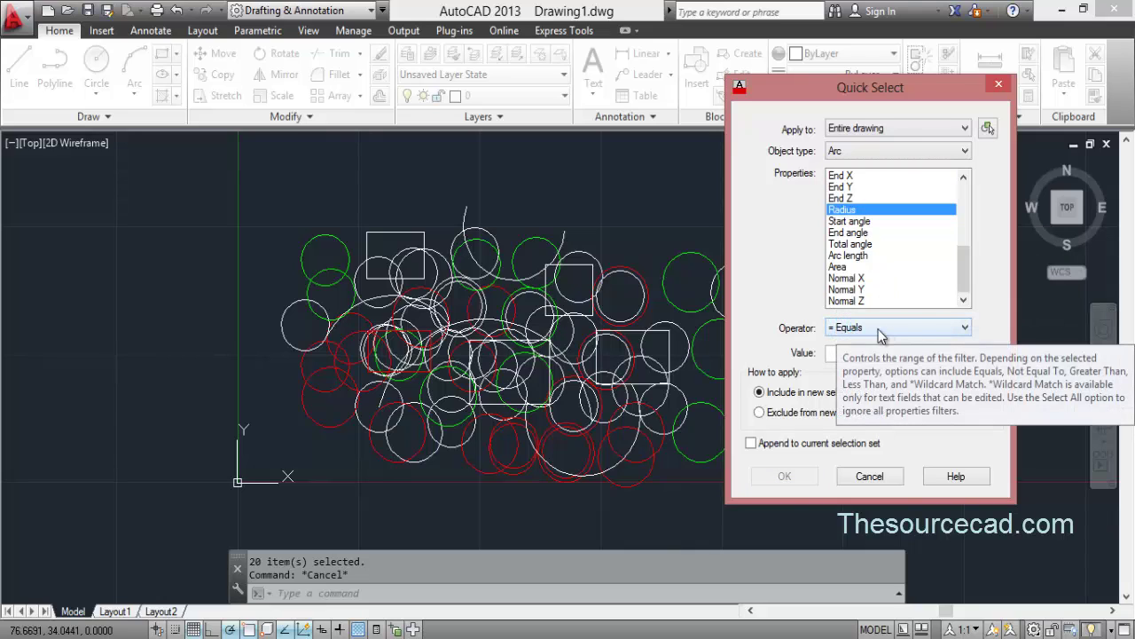
pyautogui.click(879, 329)
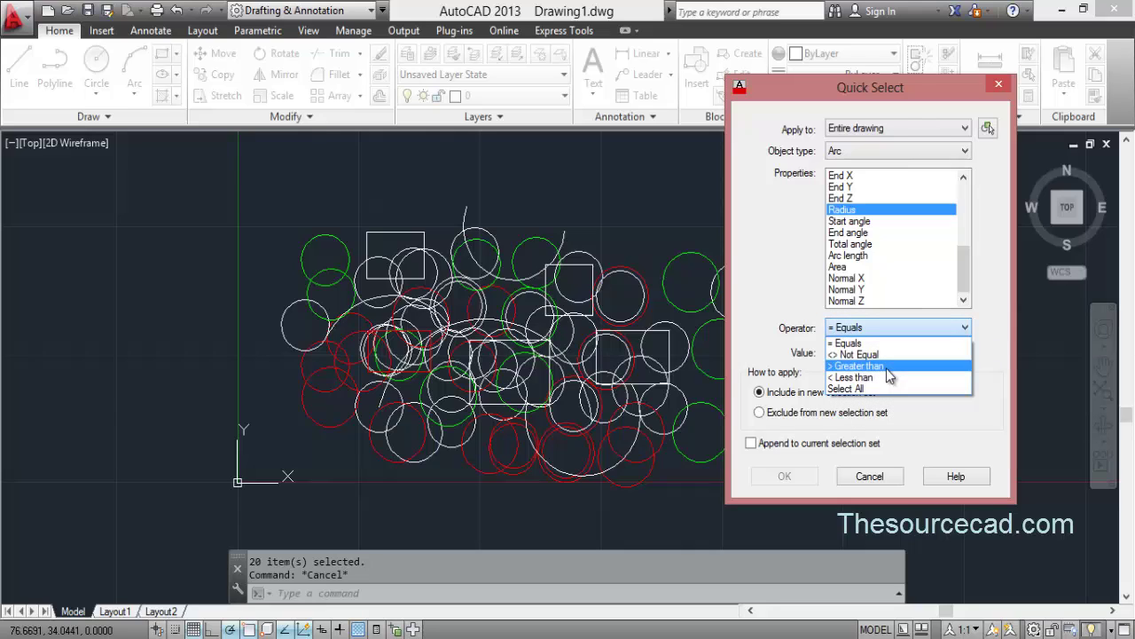
pyautogui.click(886, 367)
pyautogui.click(859, 356)
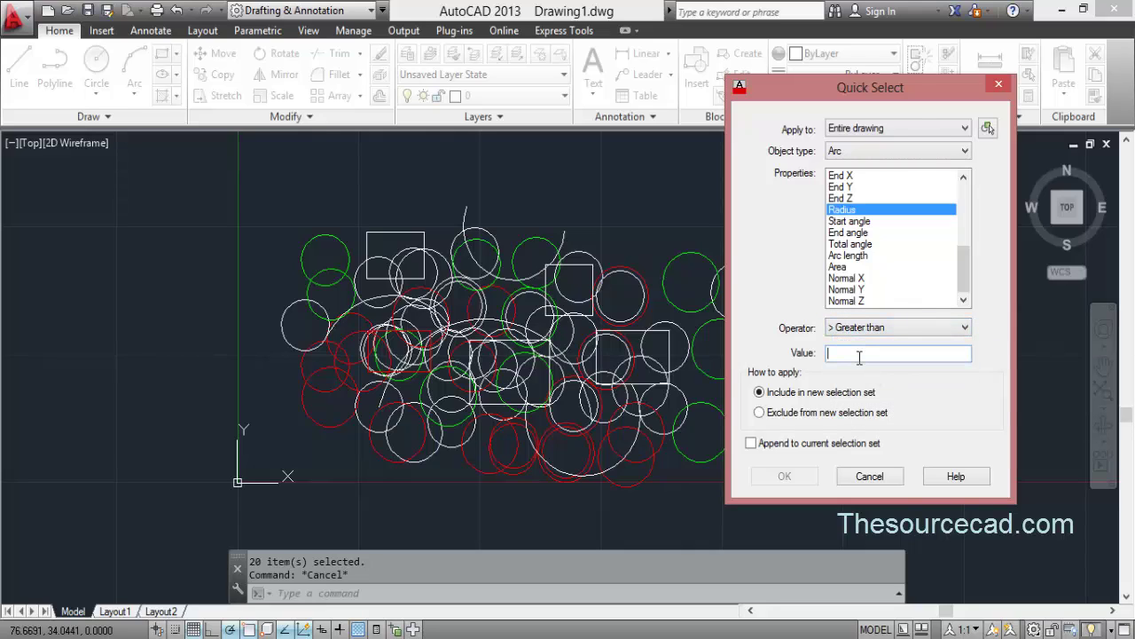
pyautogui.write('0')
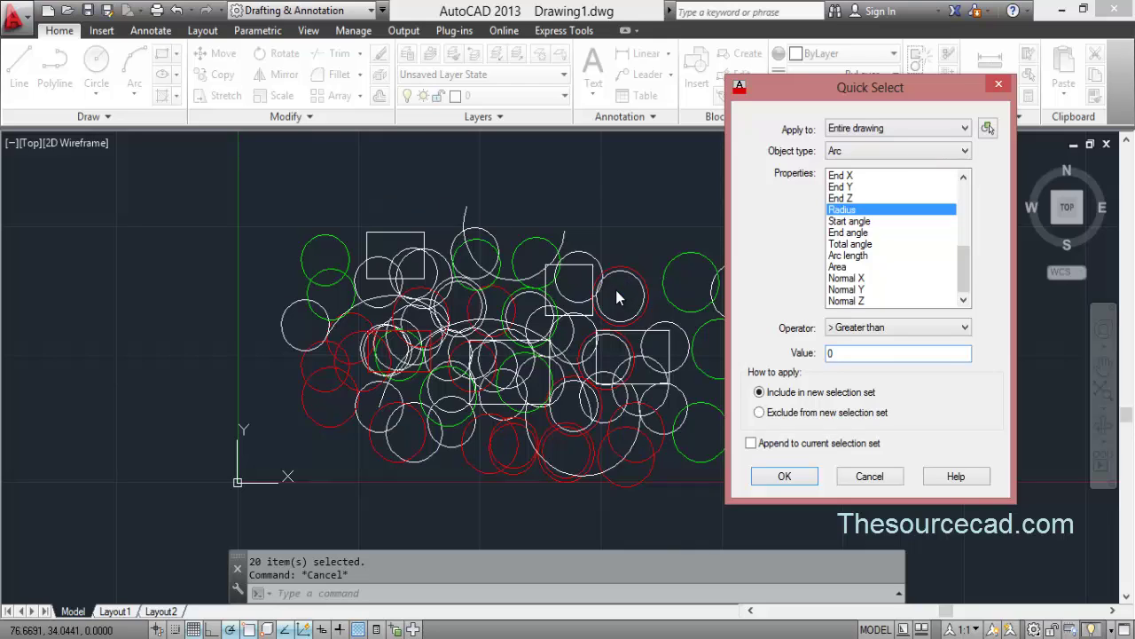
pyautogui.click(770, 476)
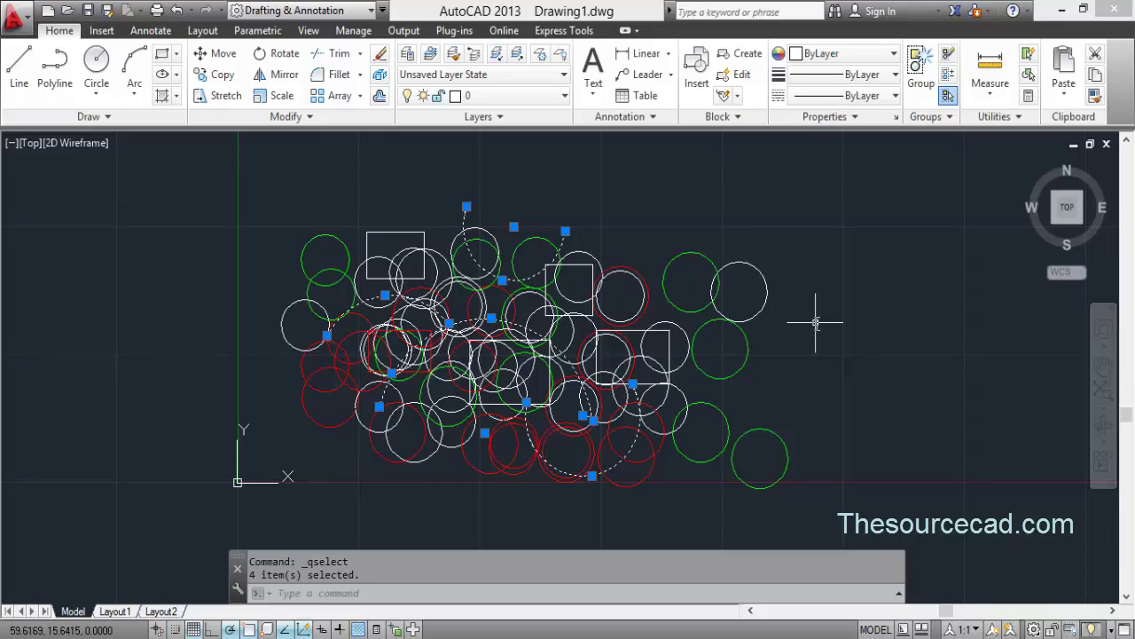
# - Cancel the selection of the four arcs with Esc
pyautogui.press('Escape')
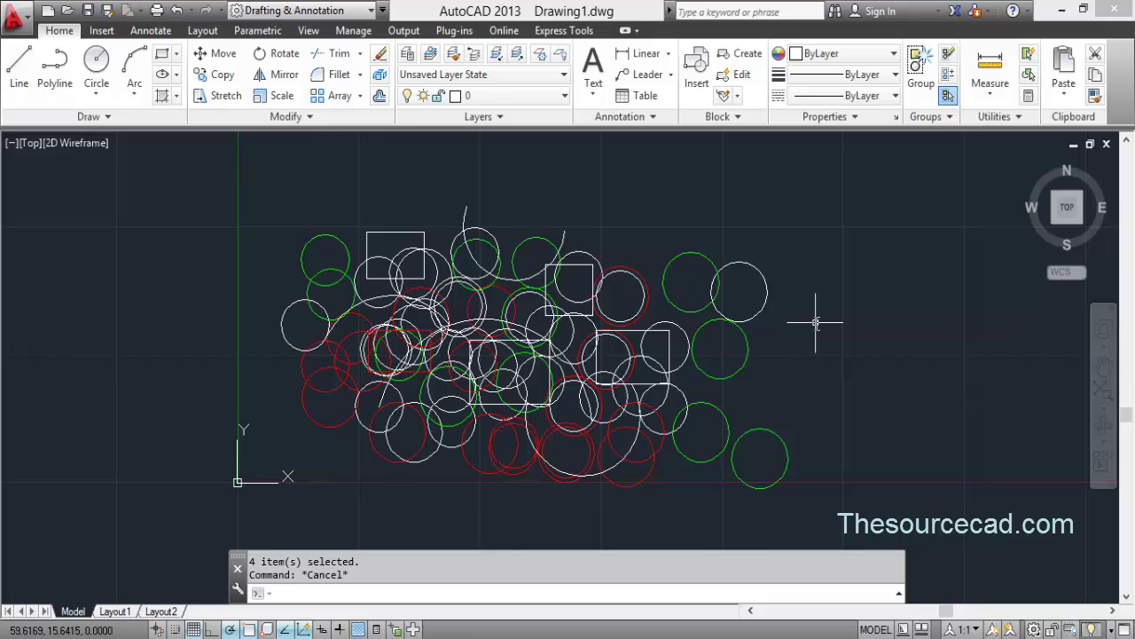